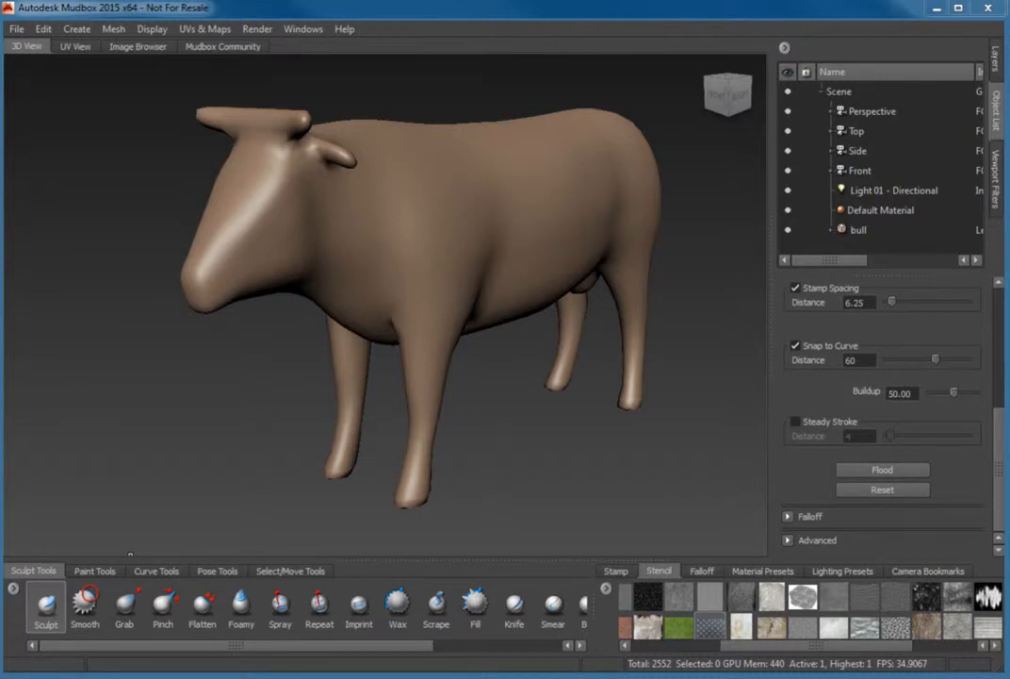
# Step: Choose the Paint Brush tool and set its color to red
pyautogui.click(98, 570)
pyautogui.click(53, 603)
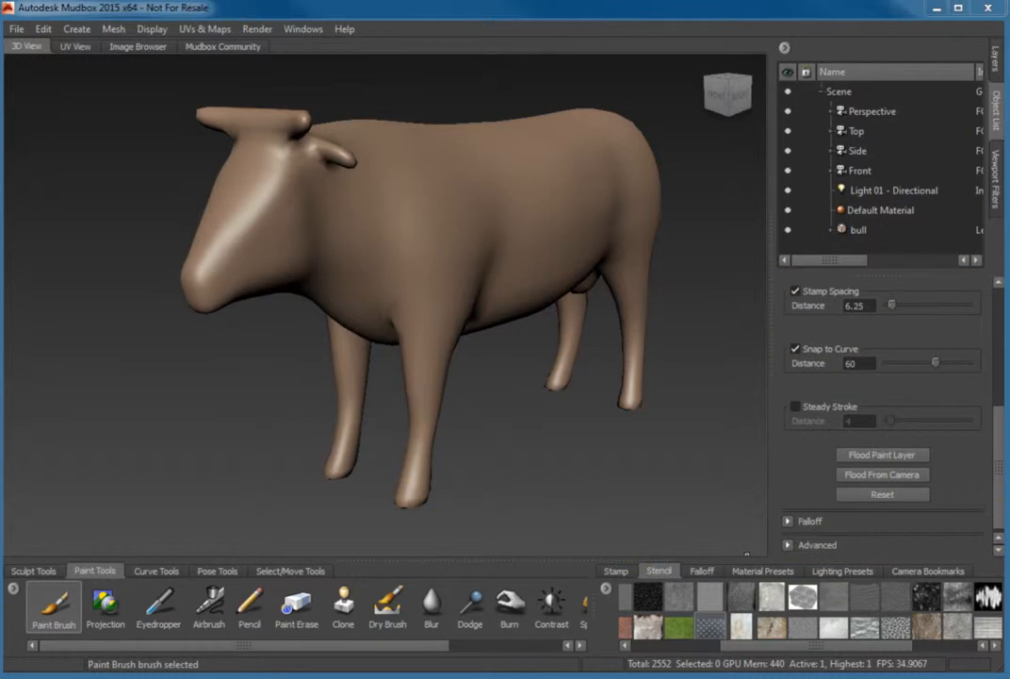
pyautogui.moveTo(999, 494); pyautogui.dragTo(1000, 347)
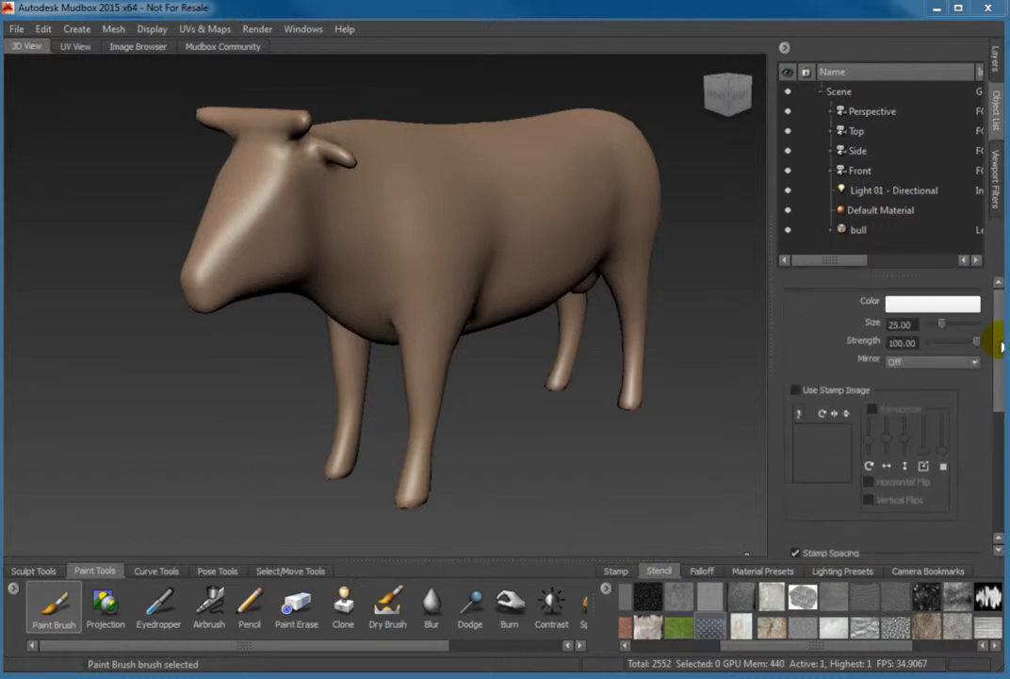
pyautogui.click(927, 310)
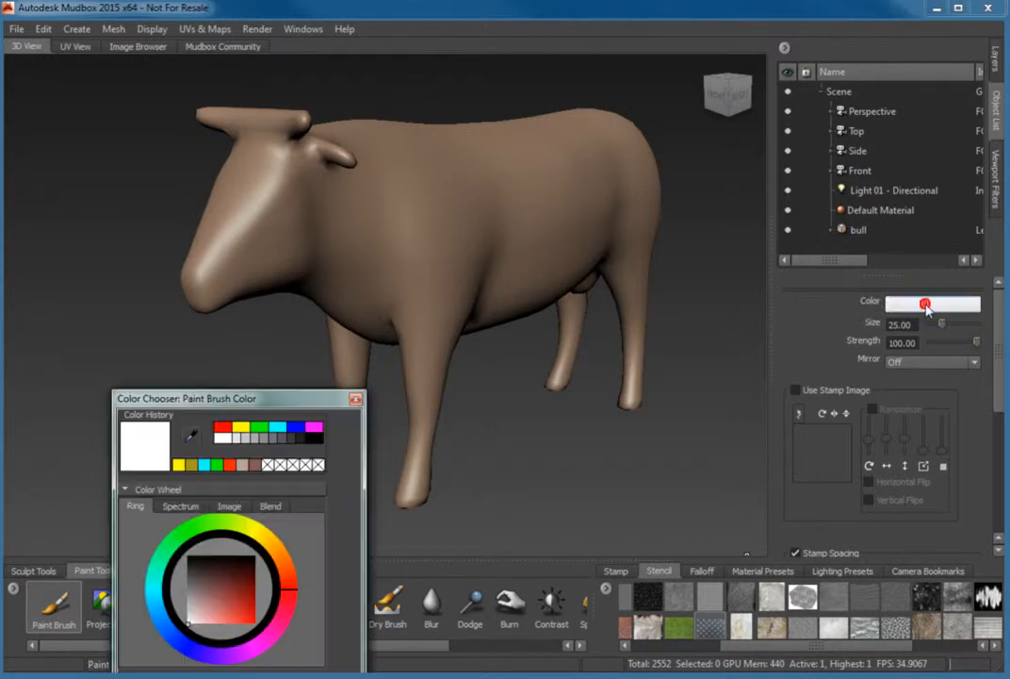
pyautogui.click(221, 429)
pyautogui.moveTo(218, 411); pyautogui.dragTo(241, 191)
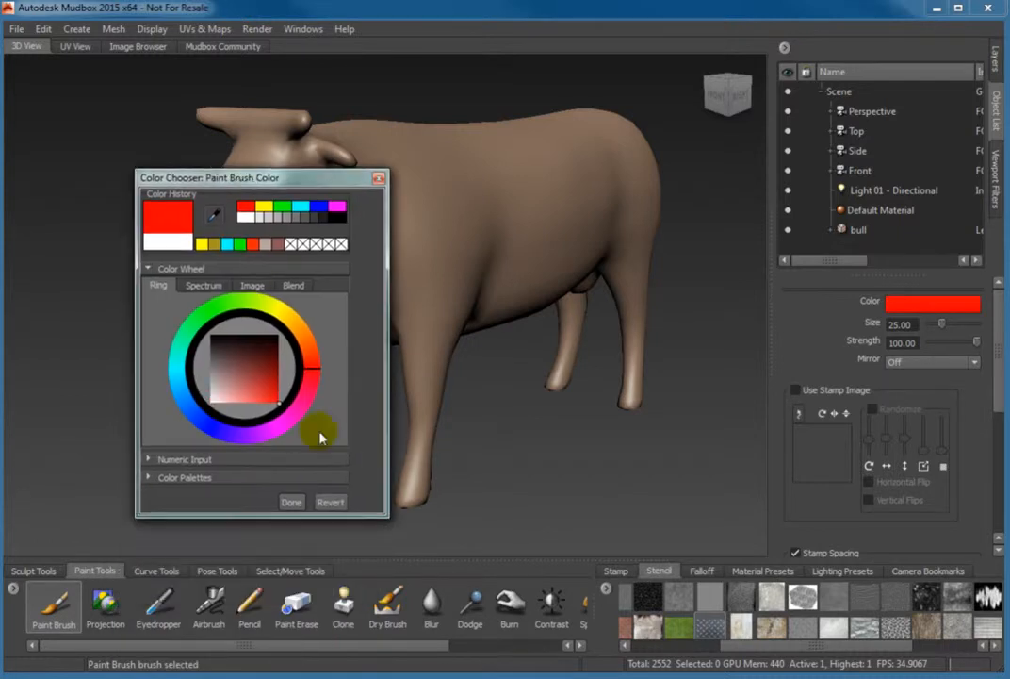
pyautogui.click(293, 504)
# Step: Flood the bull with red from the camera view onto a new 2048 Diffuse paint layer named Red
pyautogui.moveTo(996, 319); pyautogui.dragTo(997, 459)
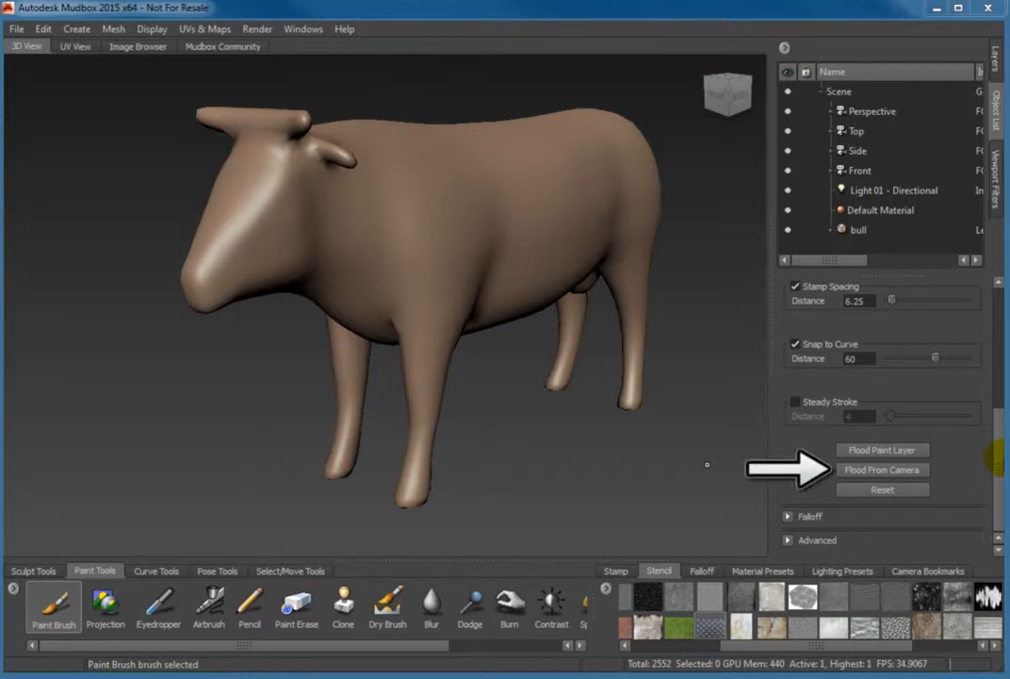
pyautogui.click(898, 474)
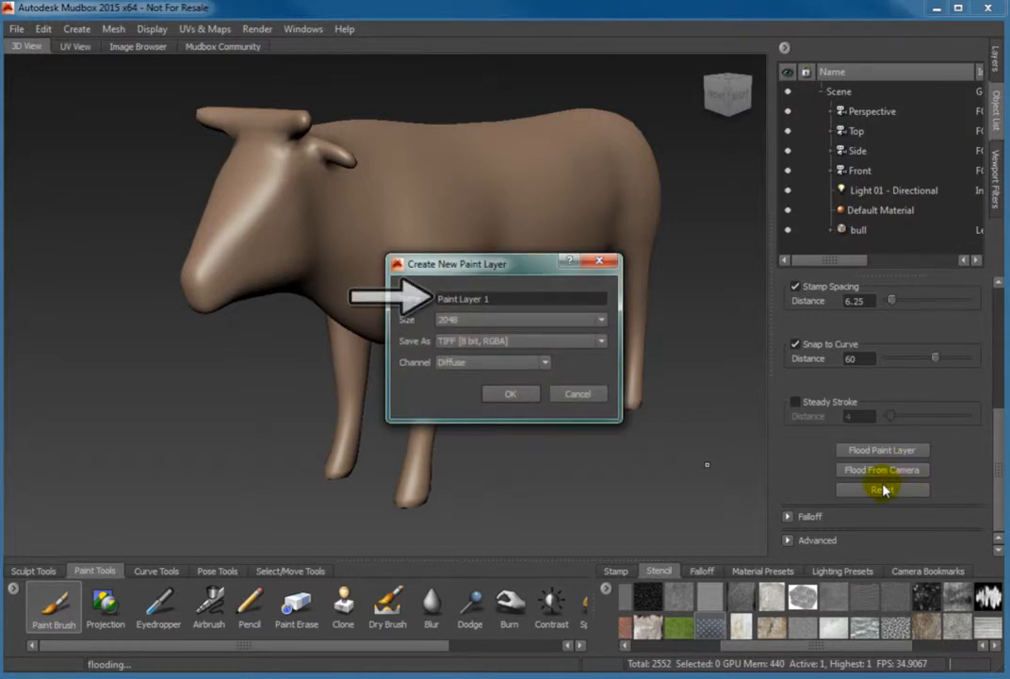
pyautogui.tripleClick(500, 297)
pyautogui.write('Red')
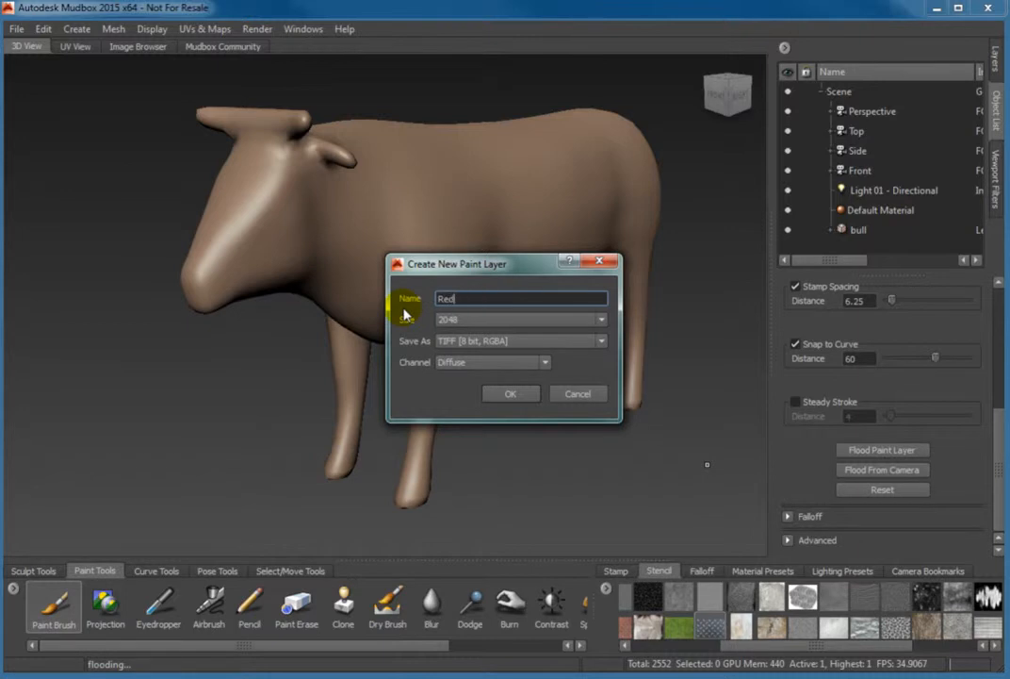
pyautogui.click(500, 393)
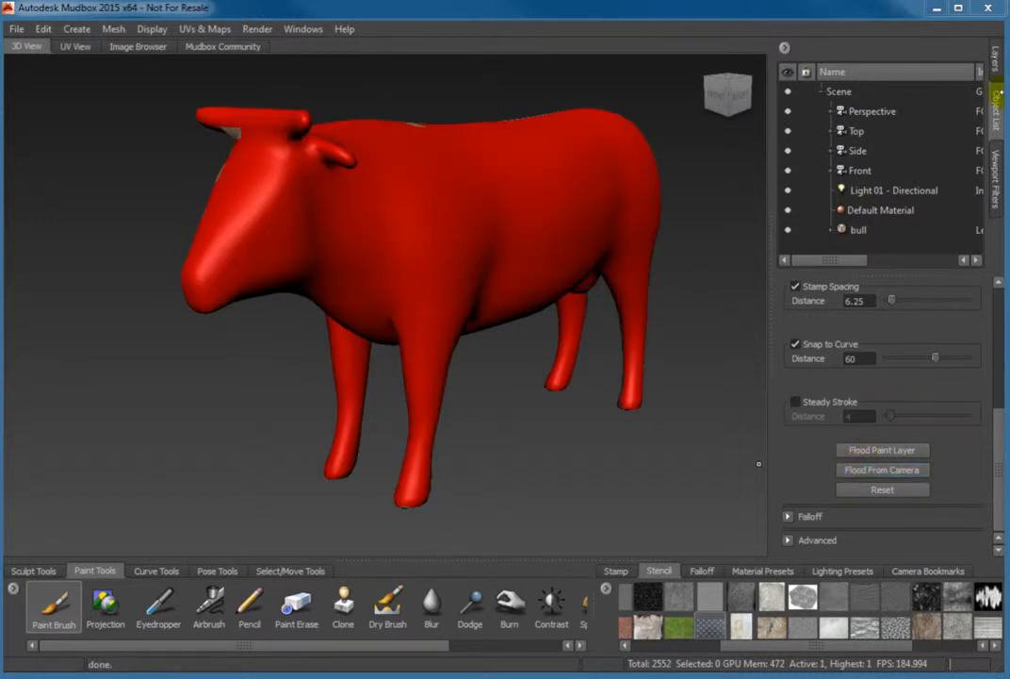
# Step: Display the paint layers and flood the entire Red layer so the areas hidden from the camera are covered too
pyautogui.click(995, 58)
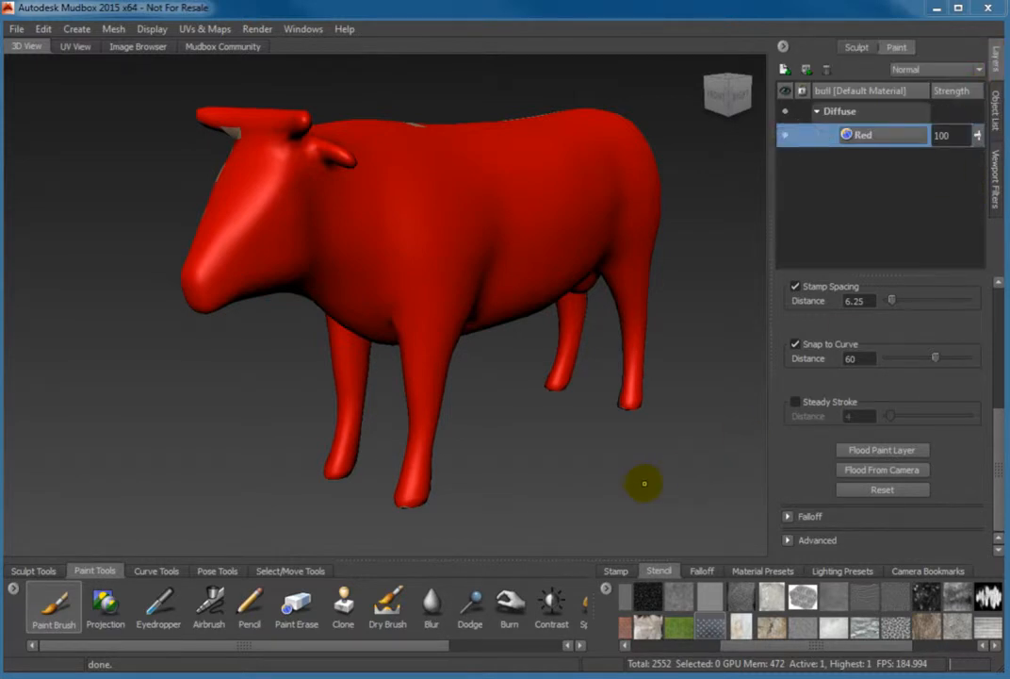
pyautogui.moveTo(266, 395)
pyautogui.keyDown('alt'); pyautogui.mouseDown()
pyautogui.moveTo(395, 435)
pyautogui.moveTo(500, 403)
pyautogui.moveTo(386, 433)
pyautogui.moveTo(191, 401)
pyautogui.moveTo(190, 499)
pyautogui.moveTo(252, 377)
pyautogui.moveTo(203, 389)
pyautogui.moveTo(154, 474)
pyautogui.moveTo(187, 528)
pyautogui.moveTo(248, 512)
pyautogui.moveTo(321, 402)
pyautogui.moveTo(548, 395)
pyautogui.moveTo(690, 366)
pyautogui.moveTo(656, 268)
pyautogui.moveTo(560, 394)
pyautogui.moveTo(453, 422)
pyautogui.moveTo(443, 394)
pyautogui.mouseUp(); pyautogui.keyUp('alt')
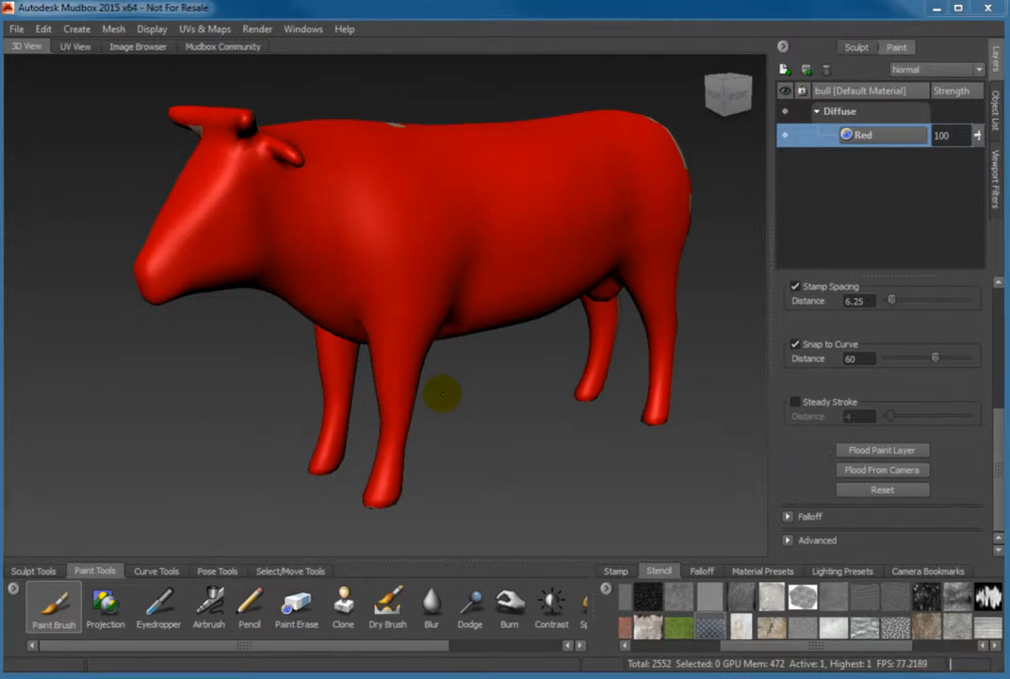
pyautogui.click(862, 450)
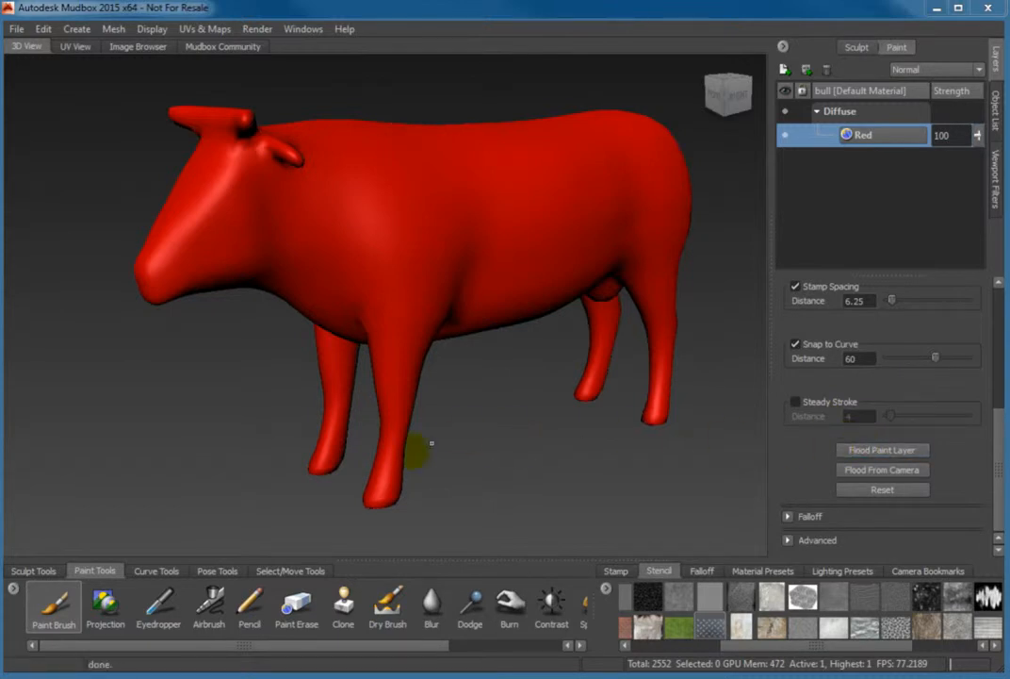
pyautogui.moveTo(279, 413)
pyautogui.keyDown('alt'); pyautogui.mouseDown()
pyautogui.moveTo(264, 403)
pyautogui.moveTo(478, 413)
pyautogui.moveTo(434, 387)
pyautogui.moveTo(422, 354)
pyautogui.moveTo(282, 397)
pyautogui.moveTo(293, 408)
pyautogui.mouseUp(); pyautogui.keyUp('alt')
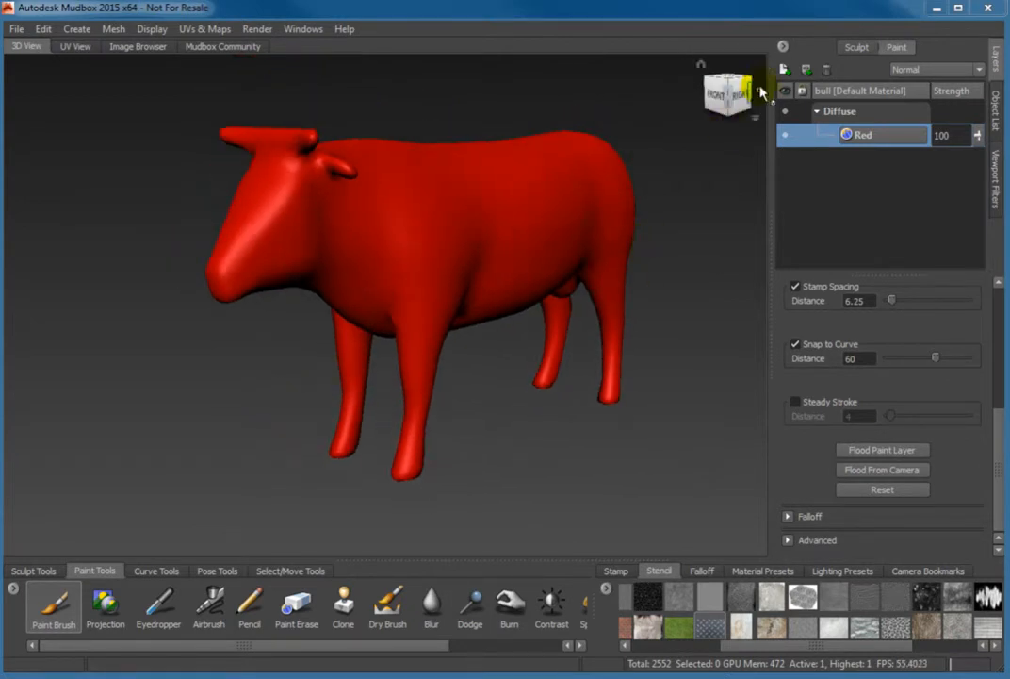
# Step: Create a new 2048 paint layer named Blue in the Diffuse channel
pyautogui.click(784, 72)
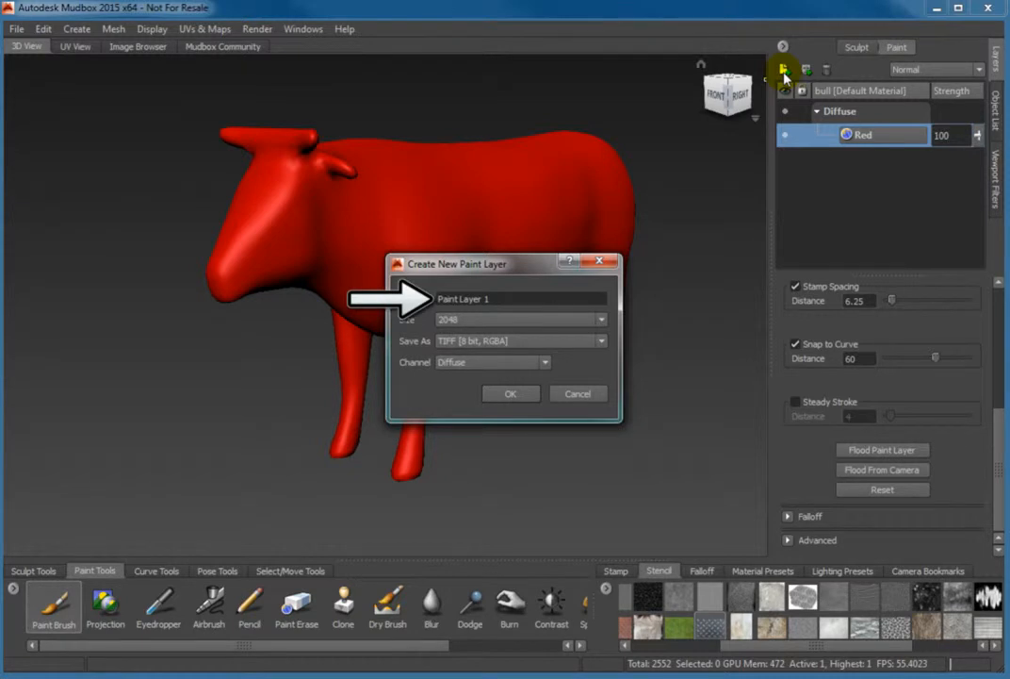
pyautogui.tripleClick(502, 298)
pyautogui.write('Blue')
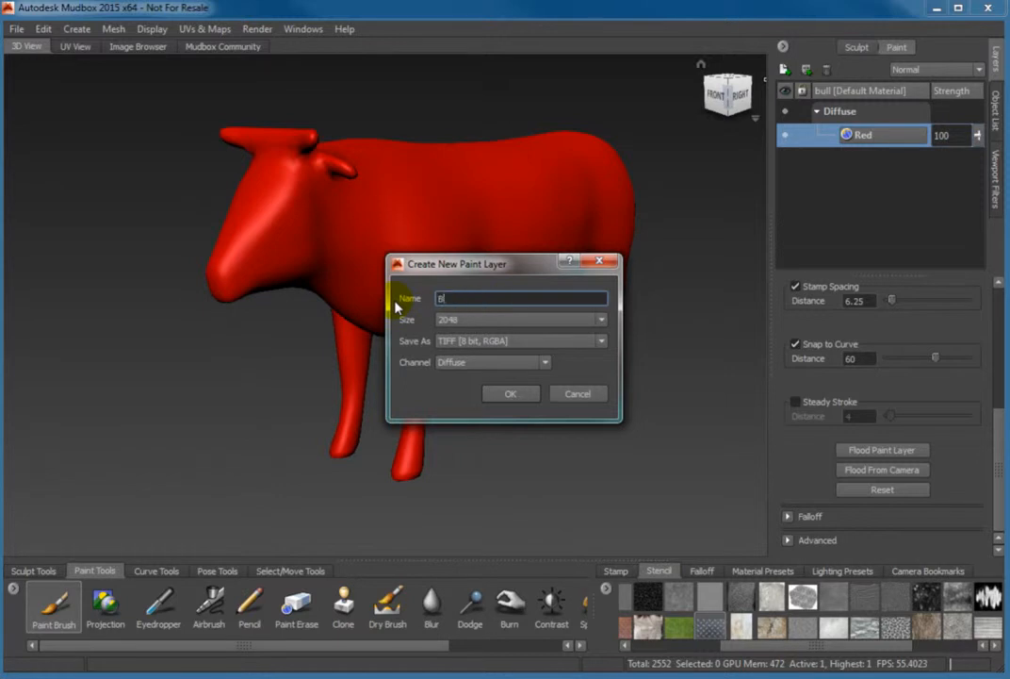
pyautogui.click(495, 394)
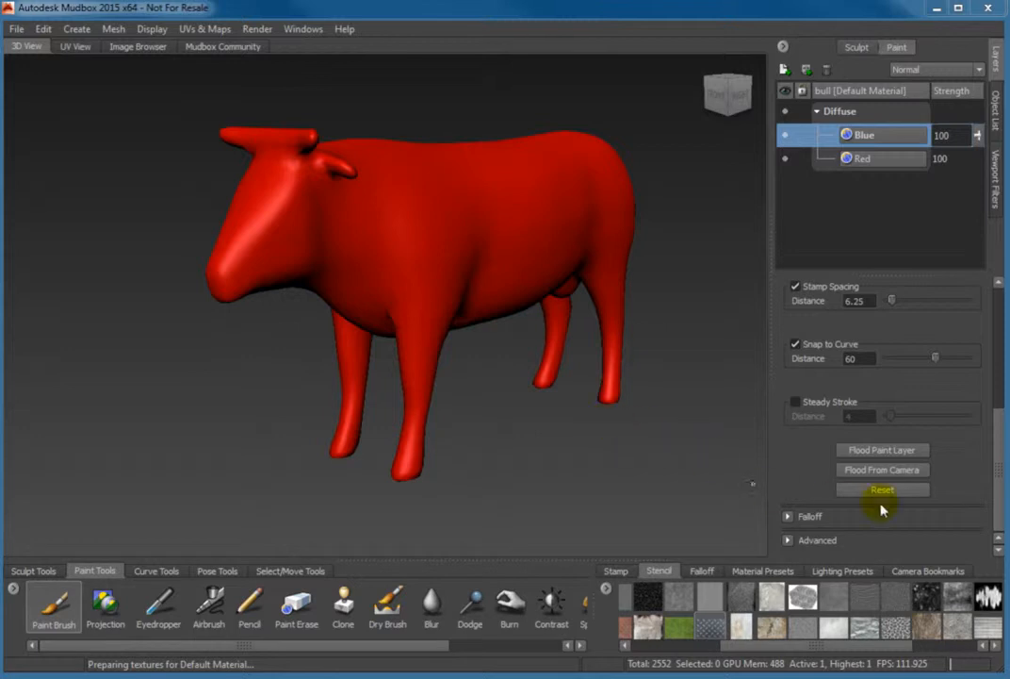
# Step: Set the Paint Brush color to cyan blue
pyautogui.scroll(5, 996, 464)
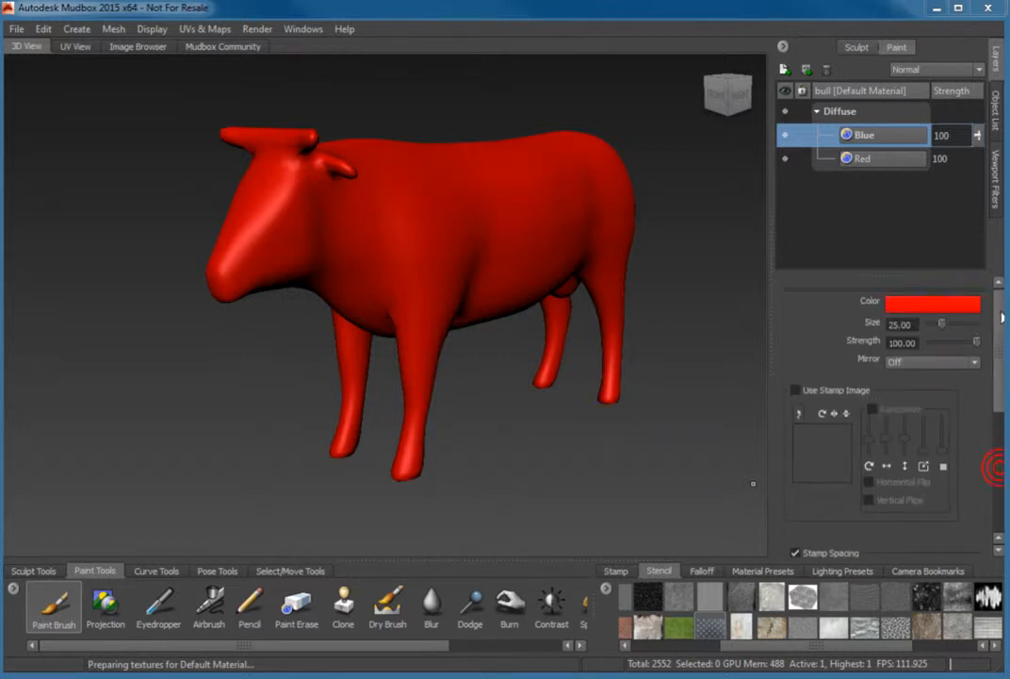
pyautogui.click(933, 303)
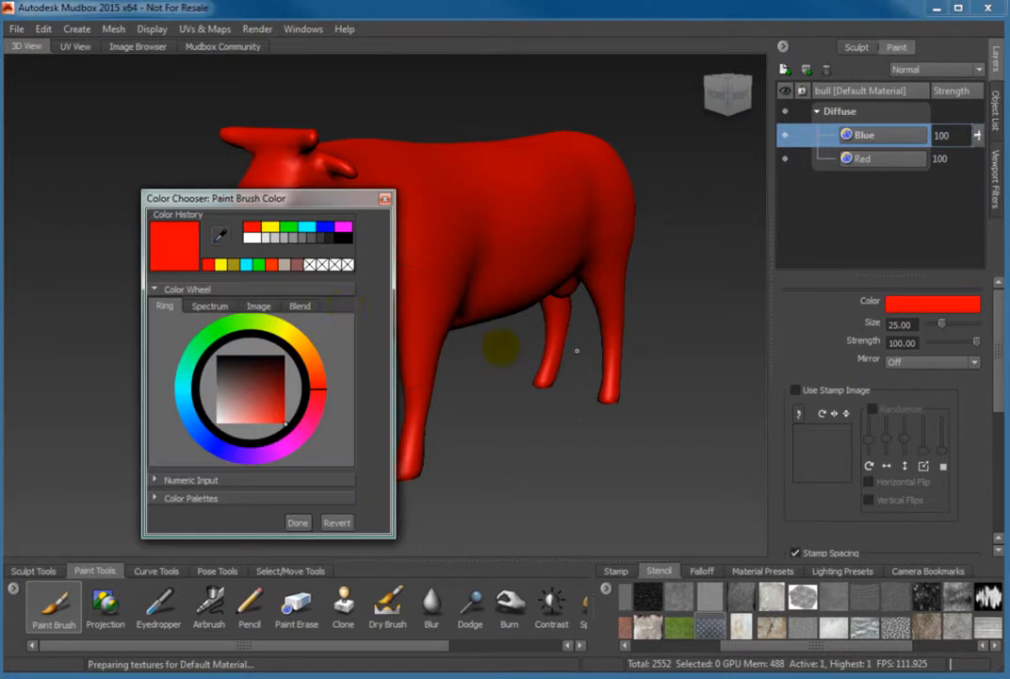
pyautogui.click(307, 226)
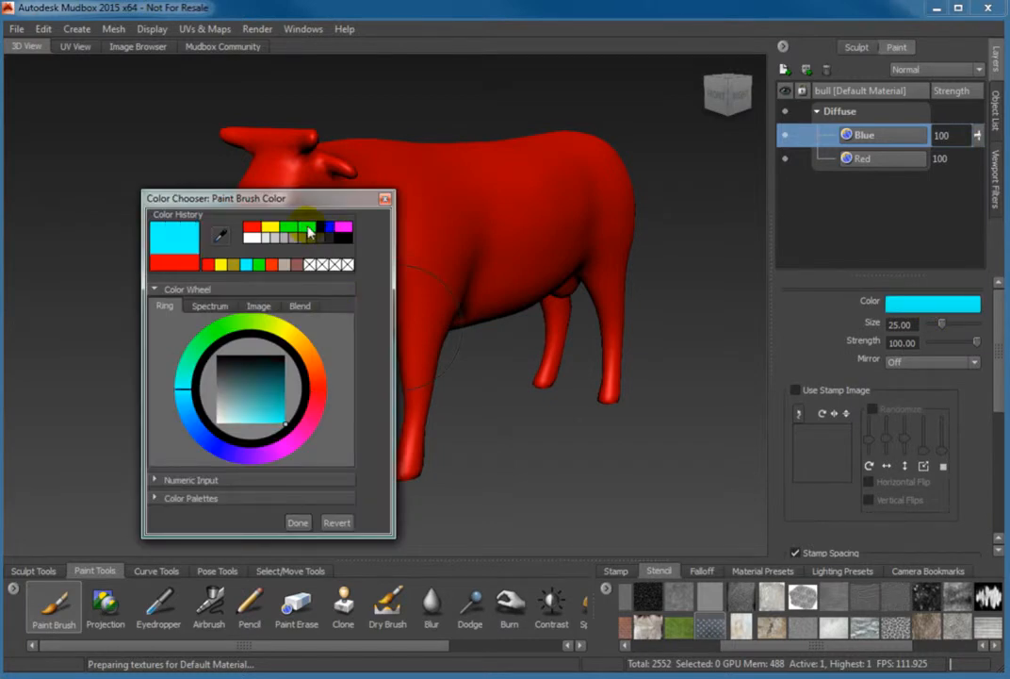
pyautogui.click(298, 523)
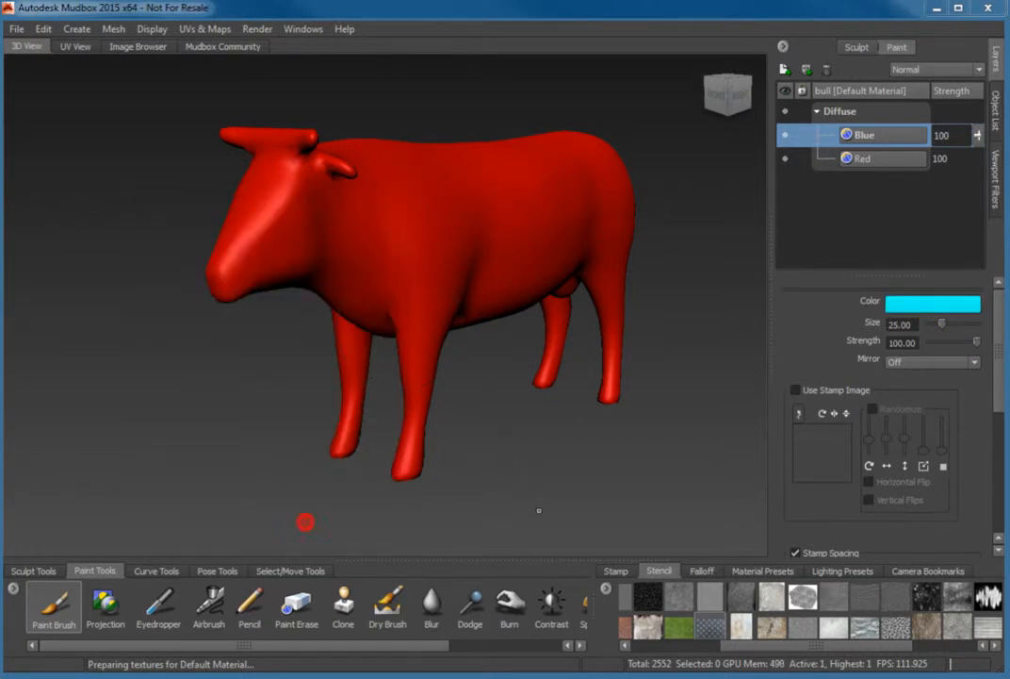
# Step: Flood the whole Blue paint layer with the cyan brush color
pyautogui.moveTo(999, 361); pyautogui.dragTo(999, 506)
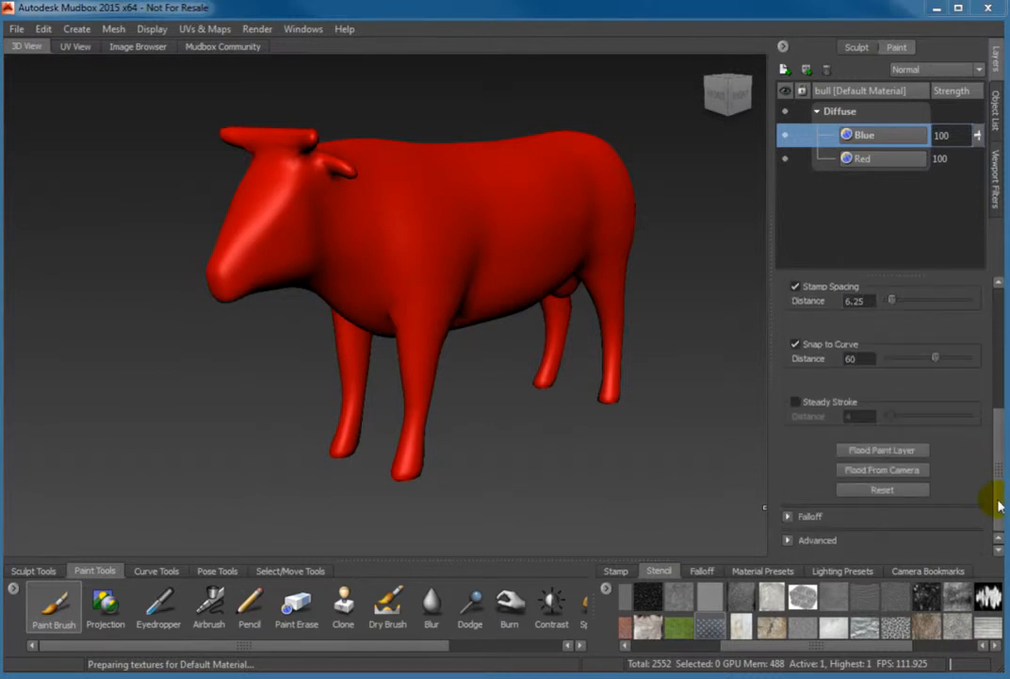
pyautogui.click(869, 454)
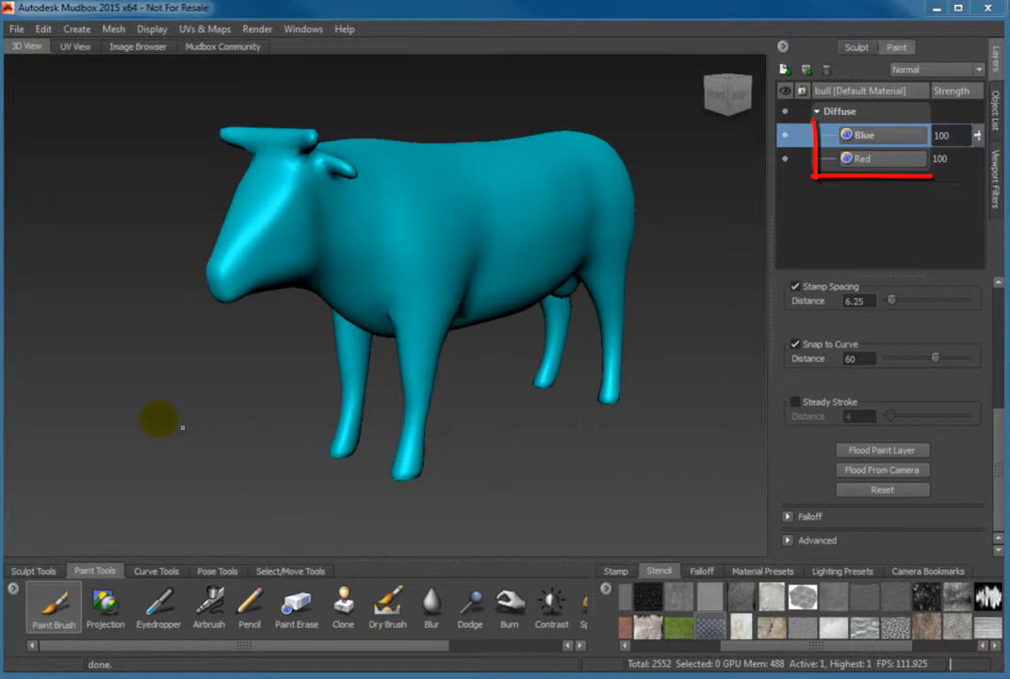
pyautogui.moveTo(138, 376)
pyautogui.keyDown('alt'); pyautogui.mouseDown()
pyautogui.moveTo(344, 361)
pyautogui.moveTo(141, 378)
pyautogui.mouseUp(); pyautogui.keyUp('alt')
pyautogui.keyDown('alt'); pyautogui.moveTo(410, 336); pyautogui.dragTo(375, 351, button='middle'); pyautogui.keyUp('alt')
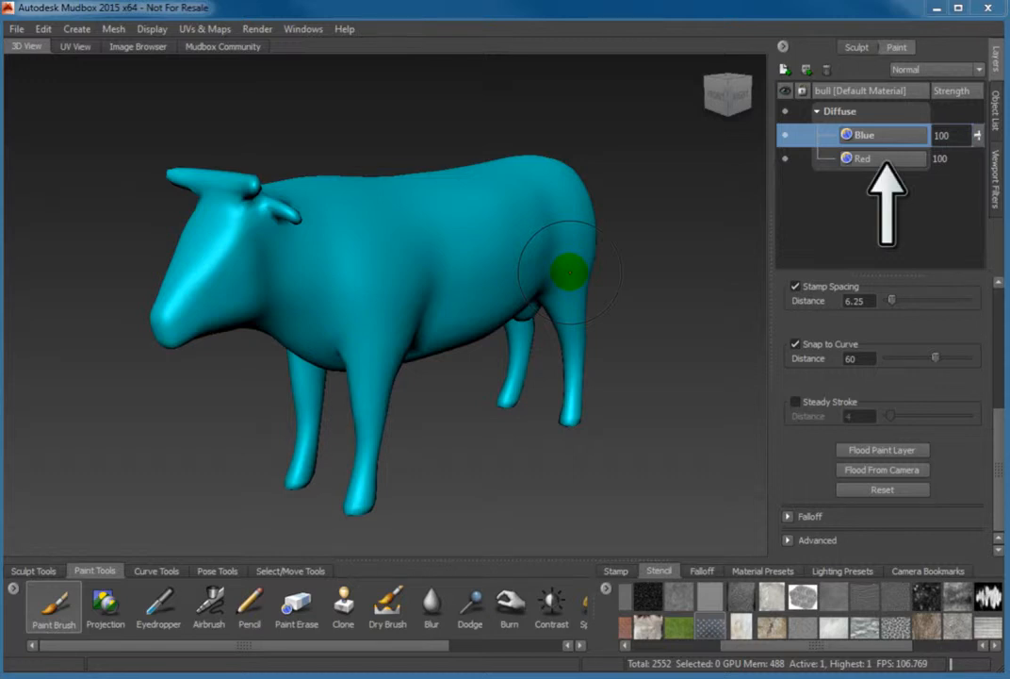
# Step: Move the Red layer above the Blue layer and set its strength to 50
pyautogui.click(874, 160)
pyautogui.moveTo(873, 160); pyautogui.dragTo(875, 136)
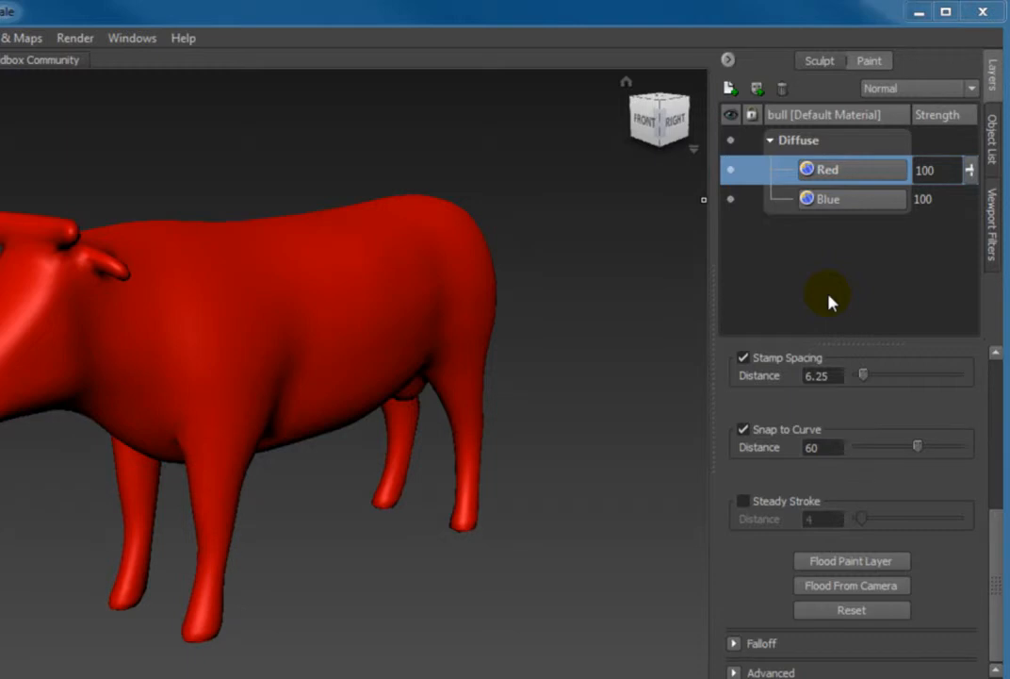
pyautogui.doubleClick(933, 169)
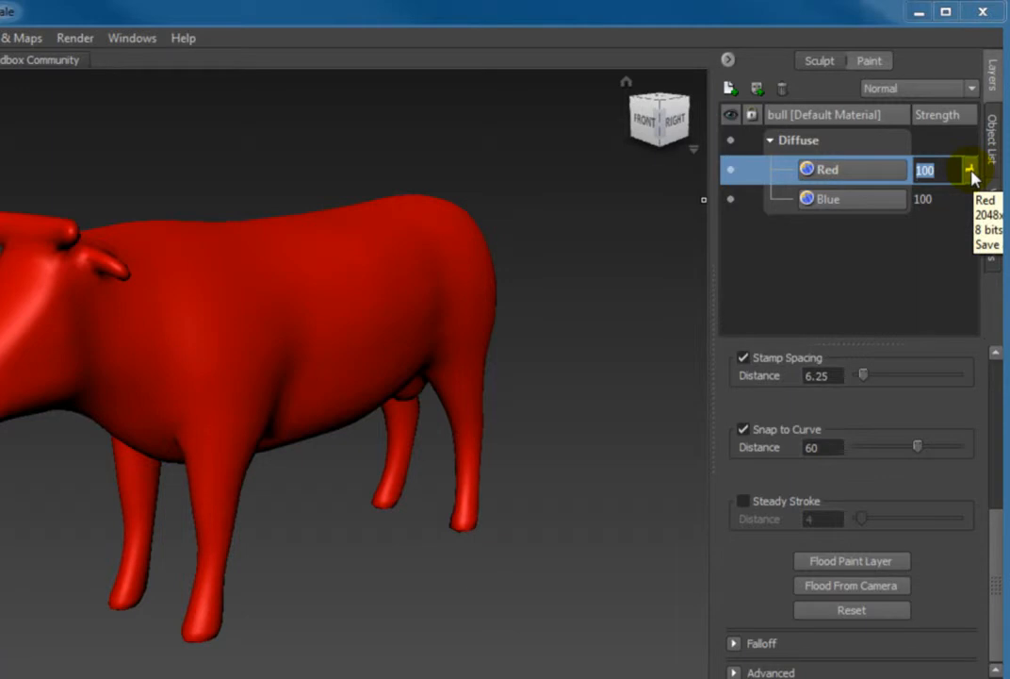
pyautogui.moveTo(972, 175)
pyautogui.mouseDown()
pyautogui.moveTo(976, 203)
pyautogui.moveTo(974, 165)
pyautogui.moveTo(977, 182)
pyautogui.mouseUp()
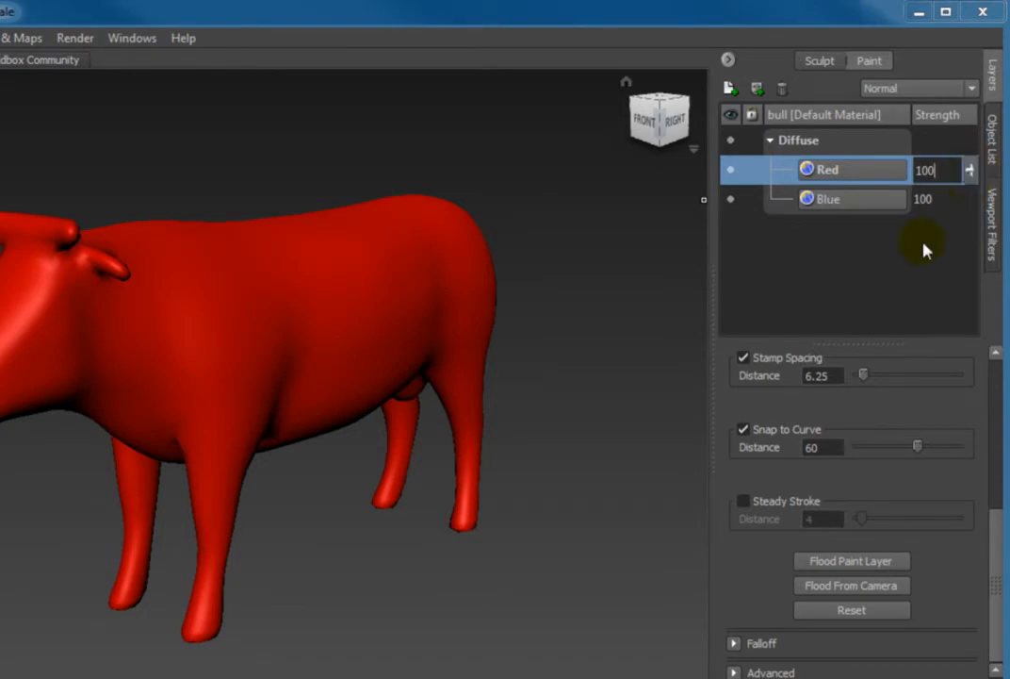
pyautogui.moveTo(971, 171); pyautogui.dragTo(971, 229)
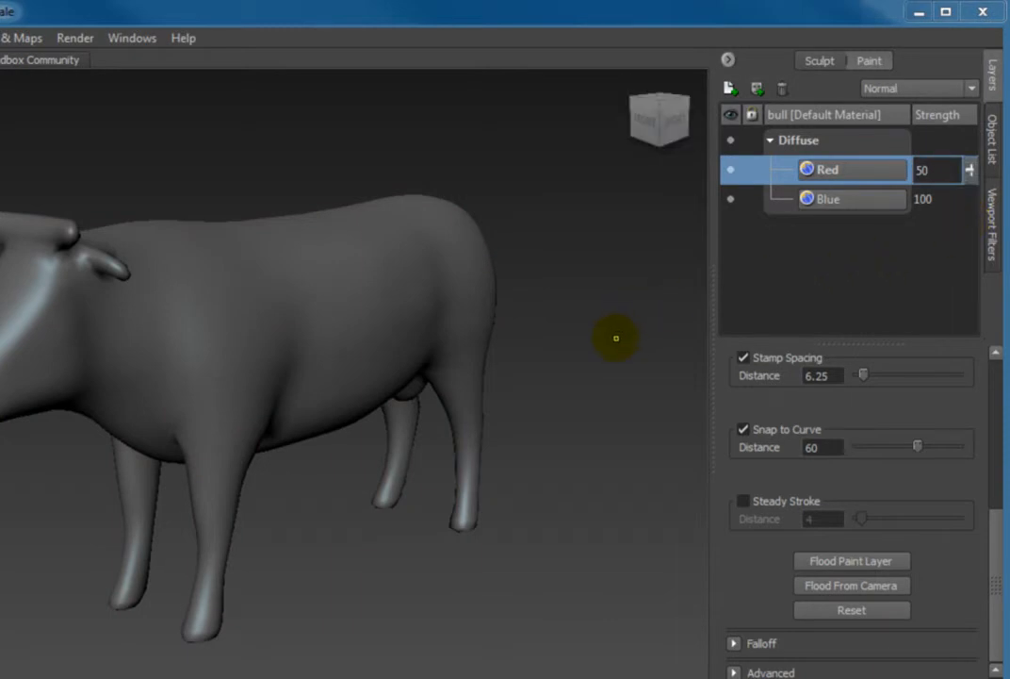
# Step: Move the Blue layer back above the Red layer and set its strength to 50
pyautogui.click(937, 198)
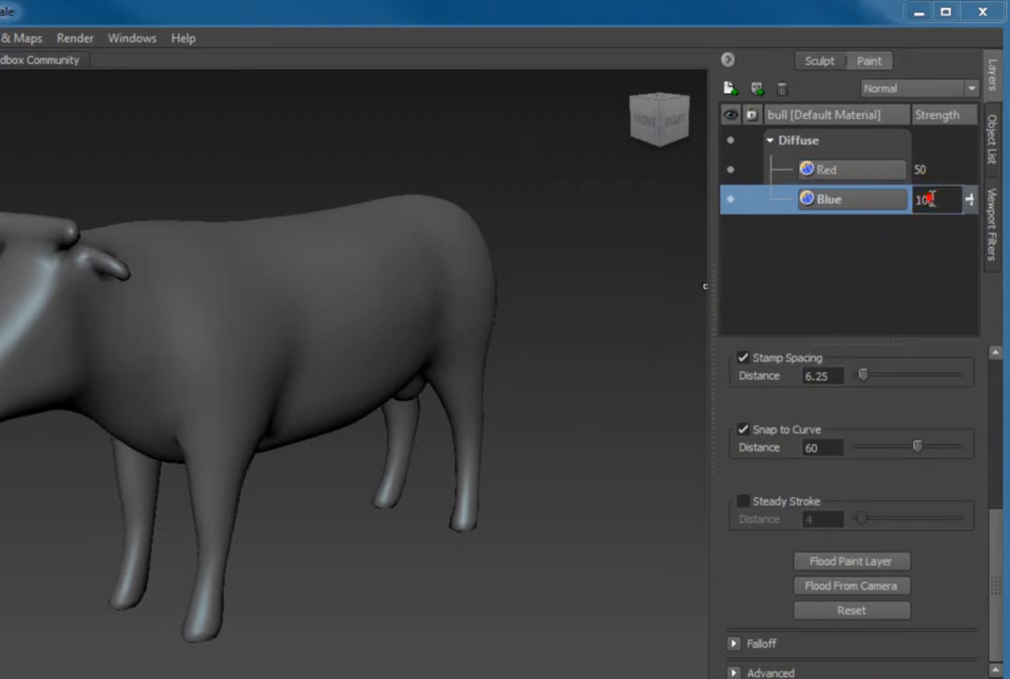
pyautogui.moveTo(851, 212); pyautogui.dragTo(854, 169)
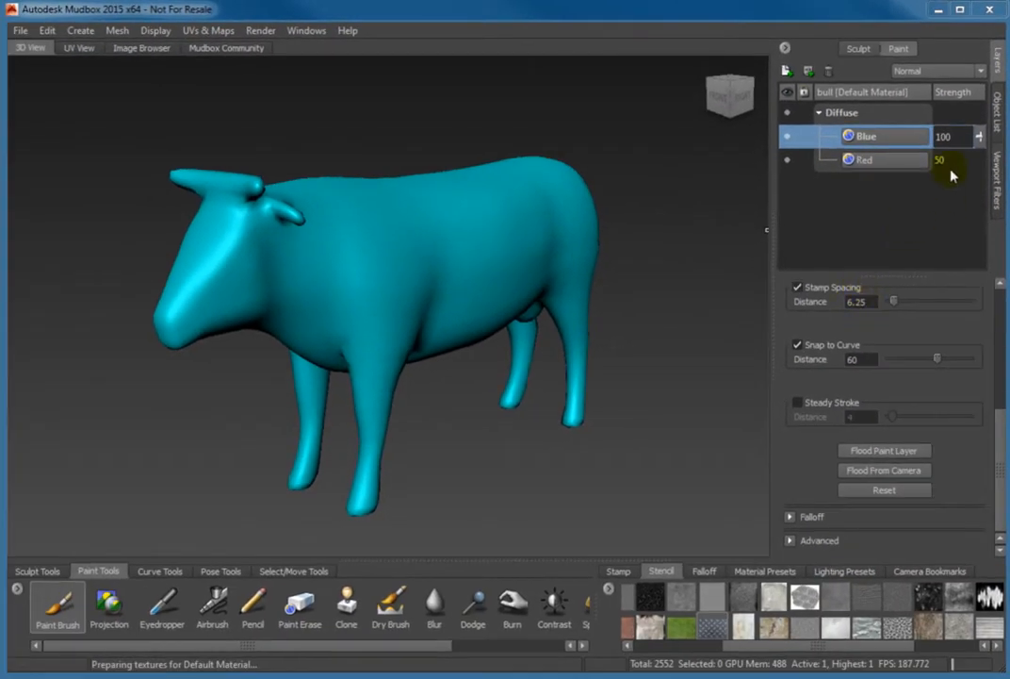
pyautogui.moveTo(980, 140); pyautogui.dragTo(984, 185)
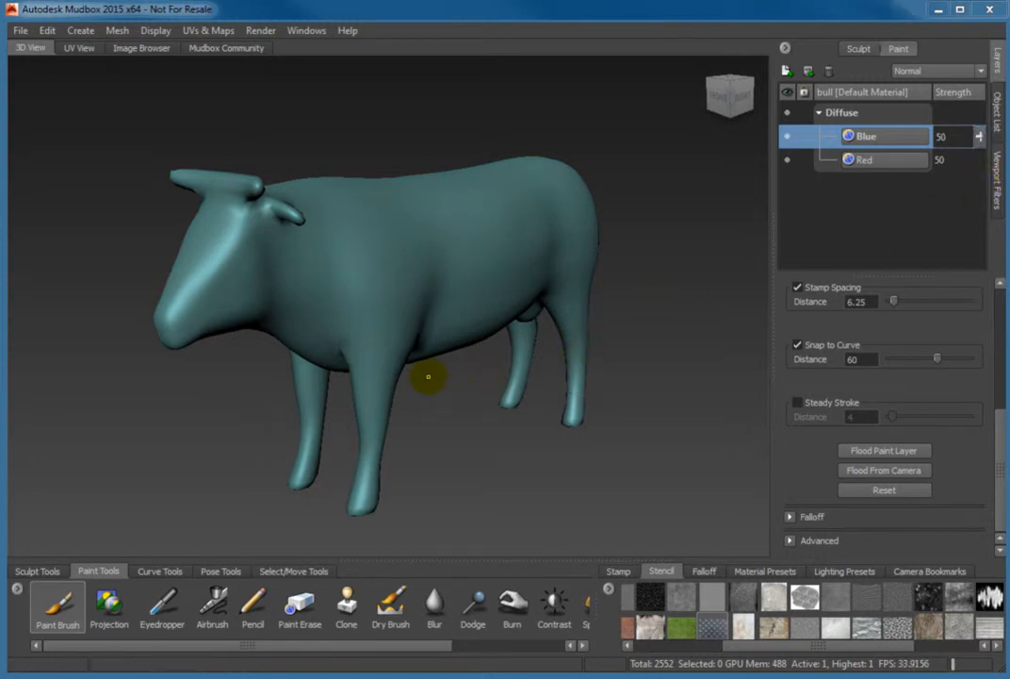
pyautogui.moveTo(427, 374)
pyautogui.keyDown('alt'); pyautogui.mouseDown()
pyautogui.moveTo(552, 366)
pyautogui.moveTo(523, 377)
pyautogui.moveTo(422, 375)
pyautogui.mouseUp(); pyautogui.keyUp('alt')
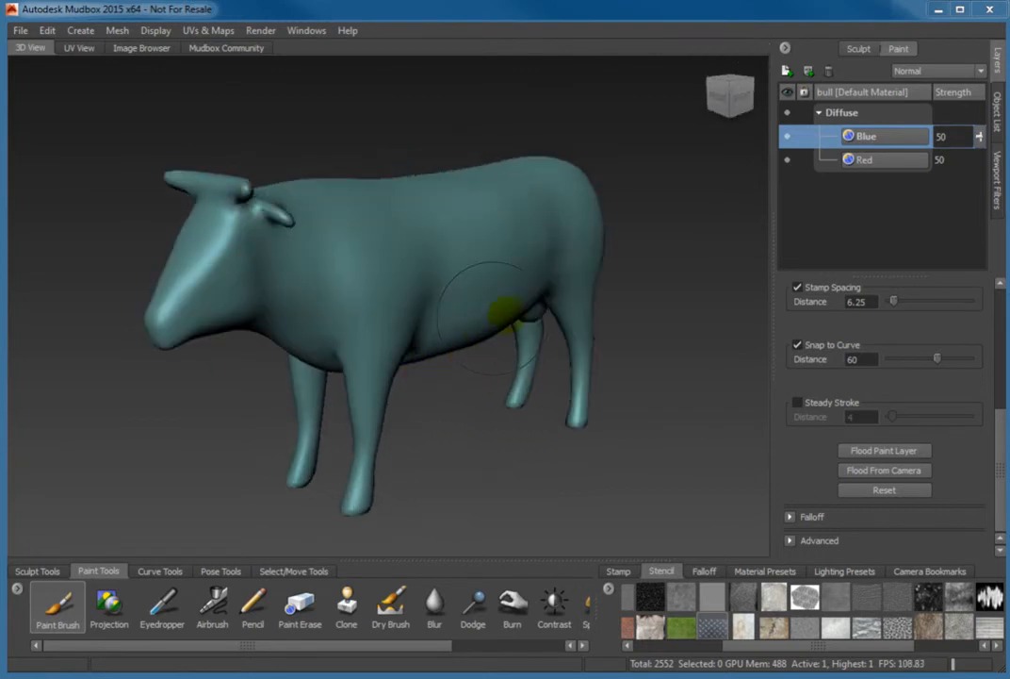
pyautogui.click(785, 48)
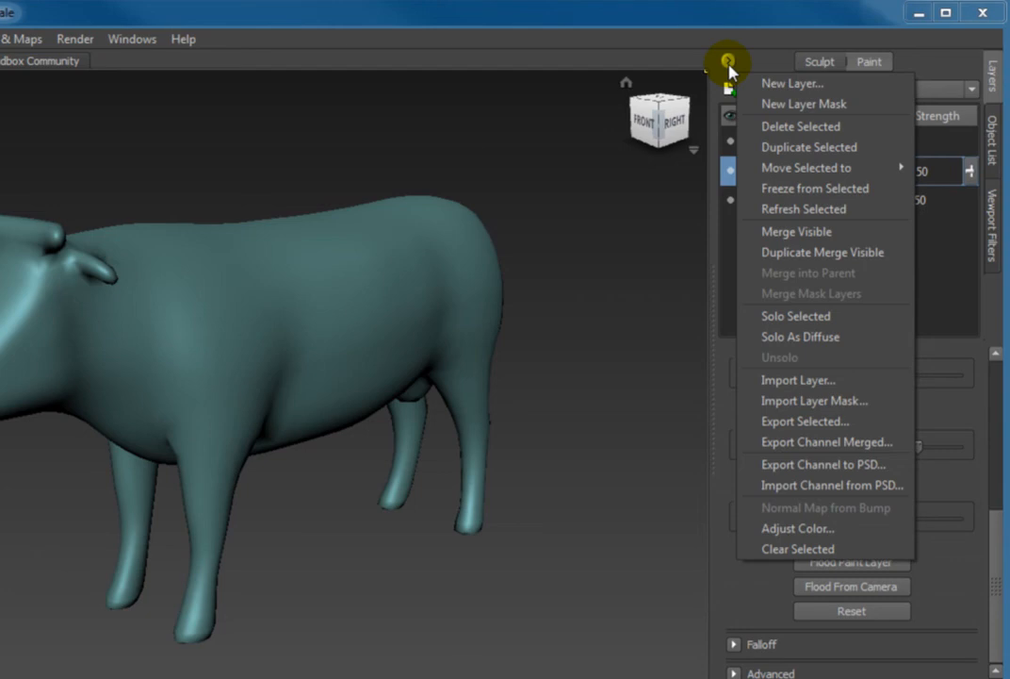
pyautogui.click(778, 41)
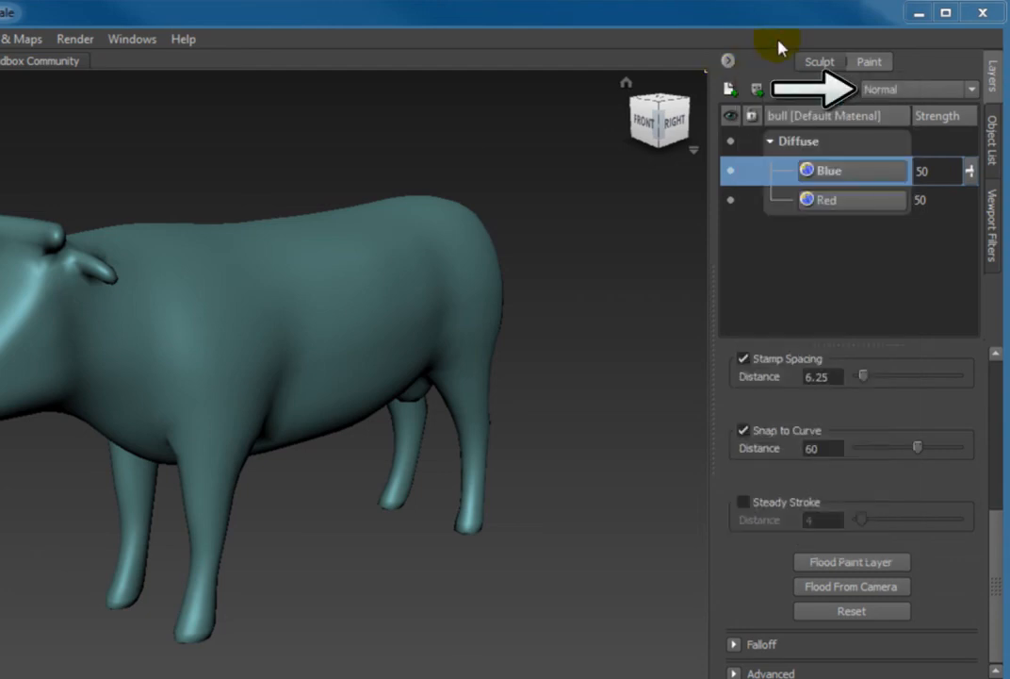
pyautogui.click(972, 90)
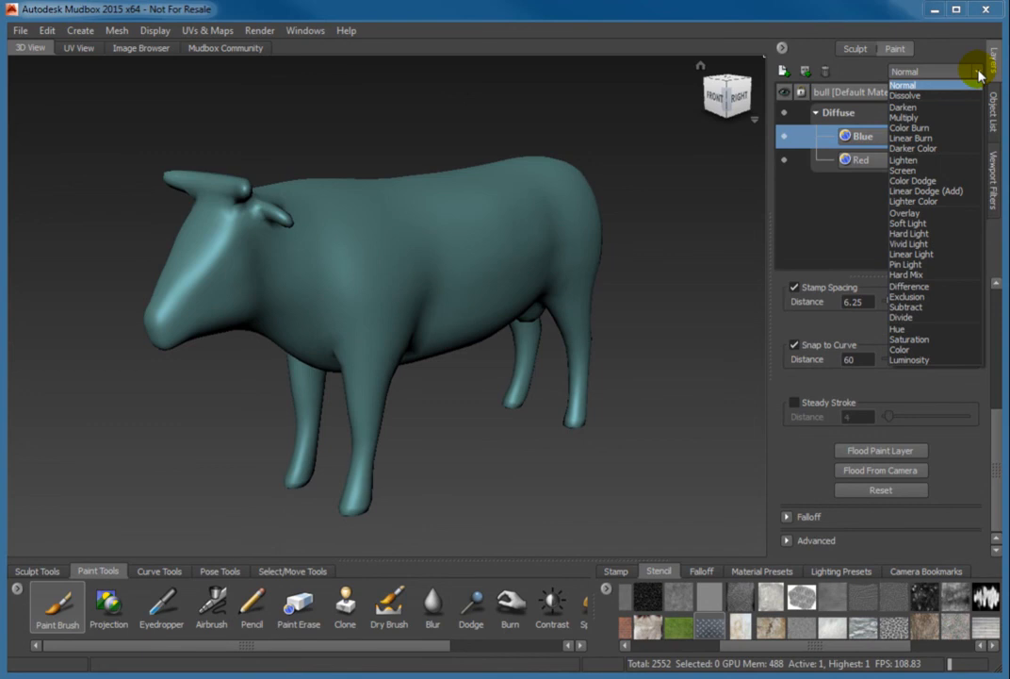
pyautogui.click(956, 62)
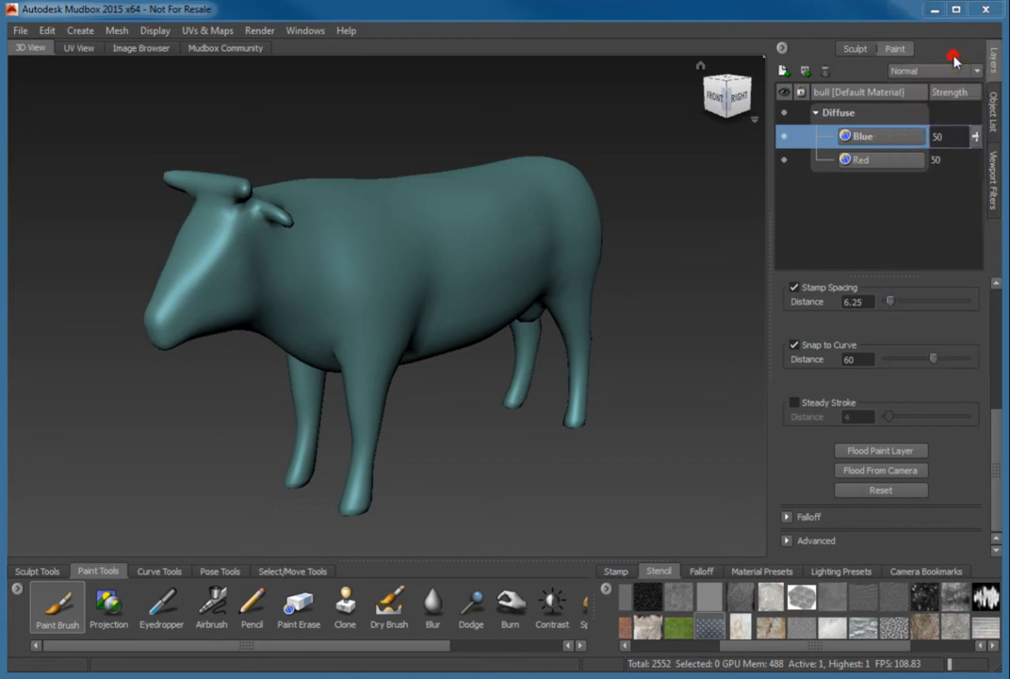